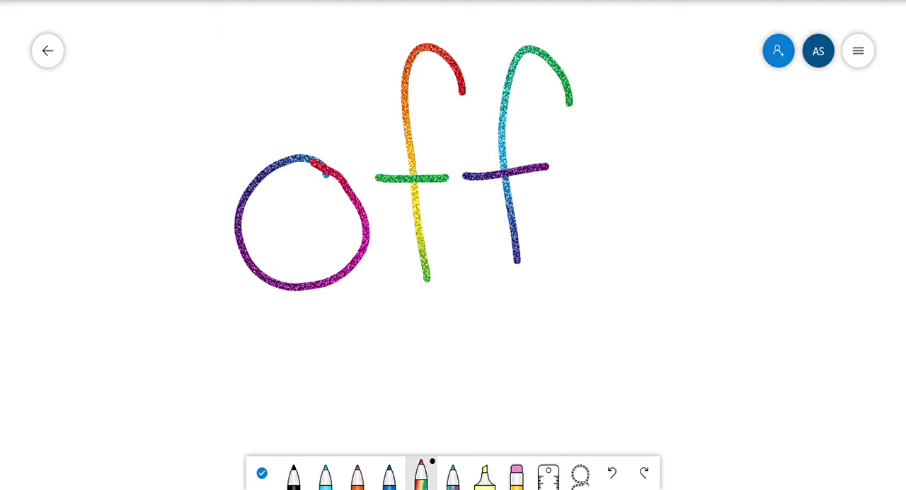
Draw light blue underlines under 'o' and 'ff', plus a long line beneath them.
{"action": "left_click", "coordinate": [326, 475]}
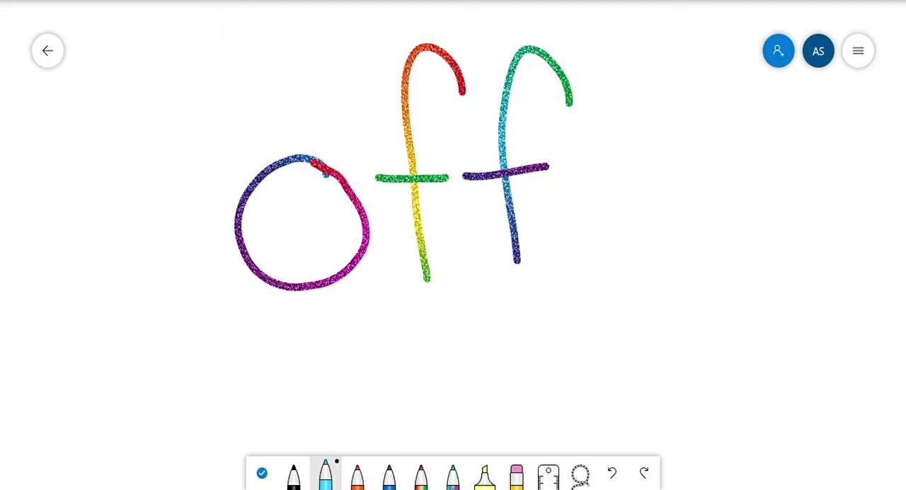
{"action": "left_click_drag", "start_coordinate": [230, 322], "coordinate": [587, 311]}
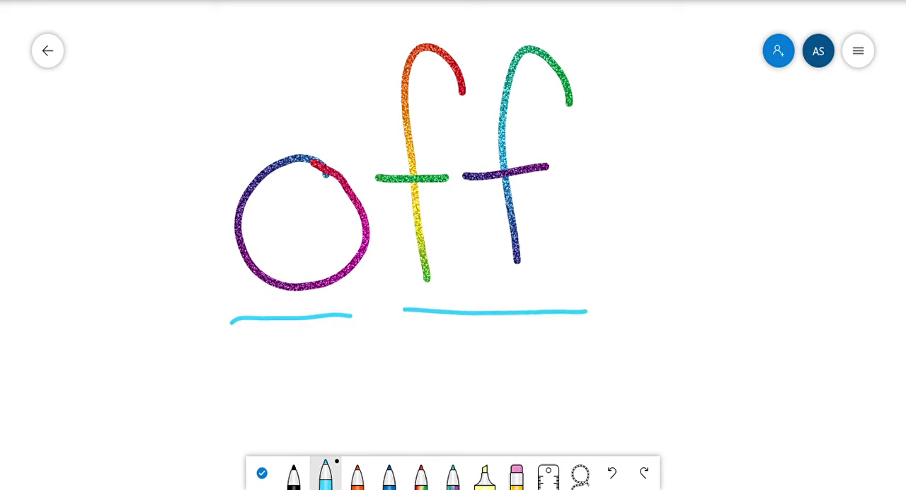
{"action": "left_click_drag", "start_coordinate": [151, 366], "coordinate": [675, 351]}
Trace over all three light blue underlines in orange.
{"action": "left_click", "coordinate": [356, 474]}
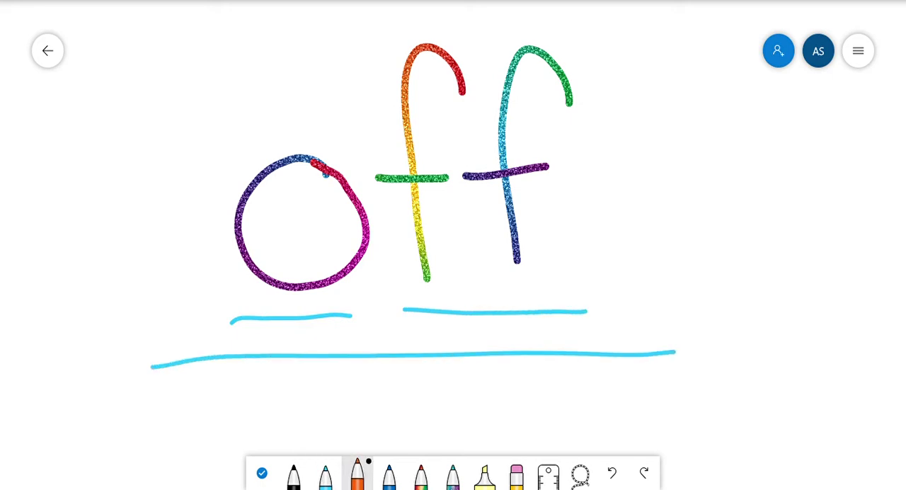
{"action": "left_click_drag", "start_coordinate": [228, 317], "coordinate": [596, 308]}
{"action": "left_click_drag", "start_coordinate": [189, 359], "coordinate": [684, 350]}
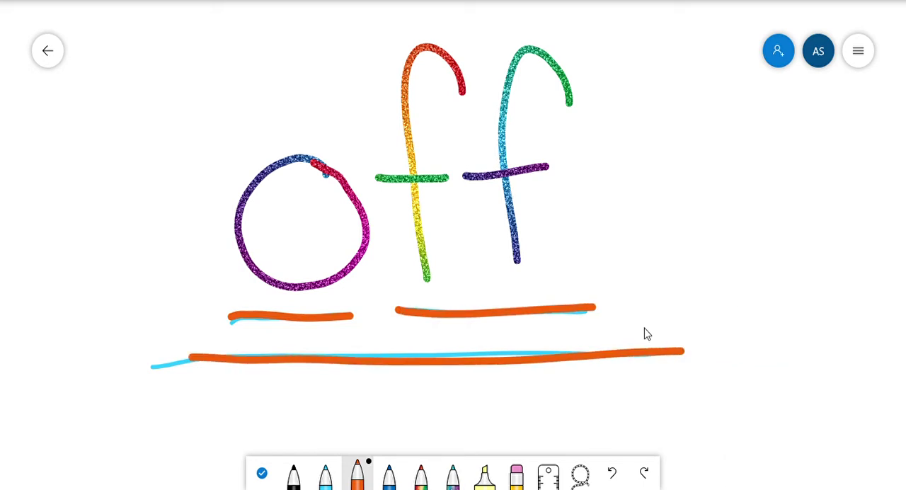
Put away the pens and pan right to centre the 'We get off the bus.' card.
{"action": "left_click", "coordinate": [265, 476]}
{"action": "scroll", "coordinate": [299, 472], "scroll_direction": "up", "scroll_amount": 1}
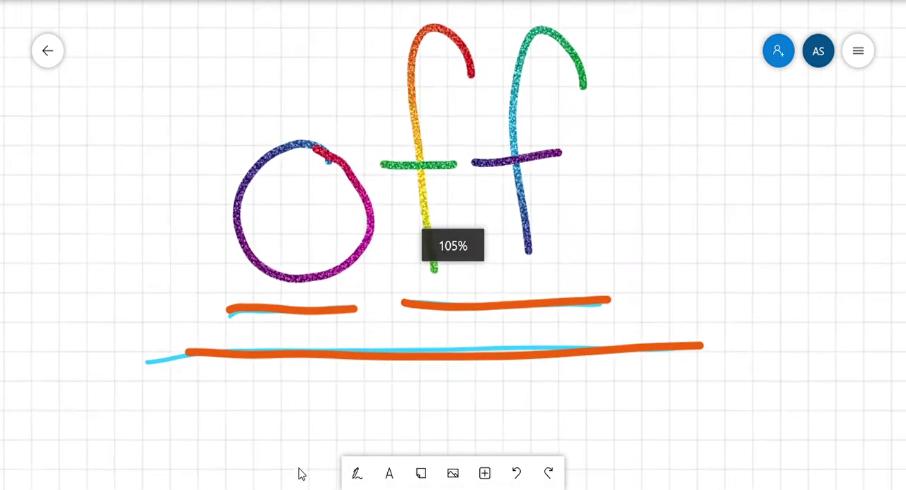
{"action": "scroll", "coordinate": [299, 471], "scroll_direction": "up", "scroll_amount": 1}
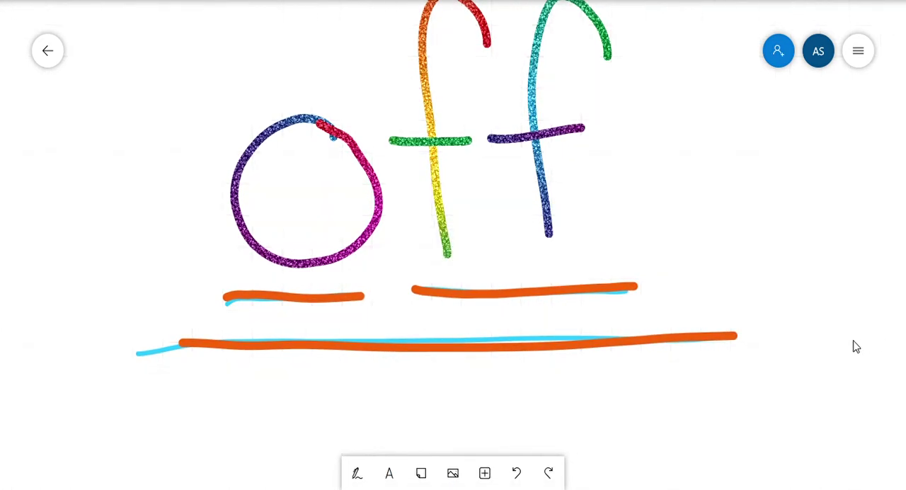
{"action": "left_click_drag", "start_coordinate": [795, 308], "coordinate": [764, 362]}
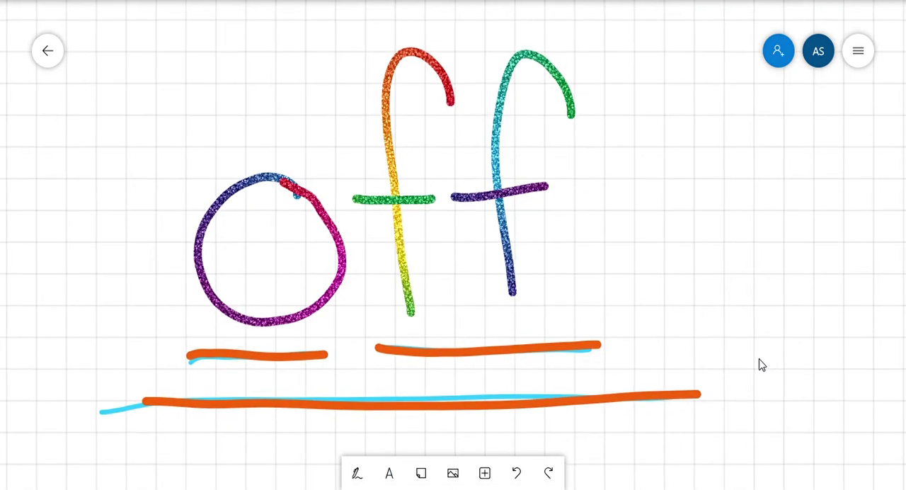
{"action": "left_click_drag", "start_coordinate": [765, 323], "coordinate": [233, 338]}
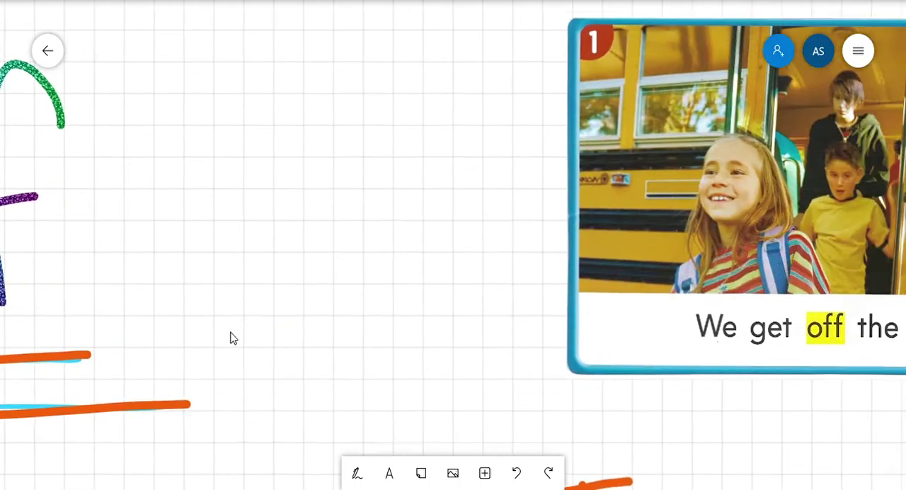
{"action": "mouse_move", "coordinate": [801, 413]}
{"action": "left_mouse_down"}
{"action": "mouse_move", "coordinate": [678, 420]}
{"action": "mouse_move", "coordinate": [647, 436]}
{"action": "left_mouse_up"}
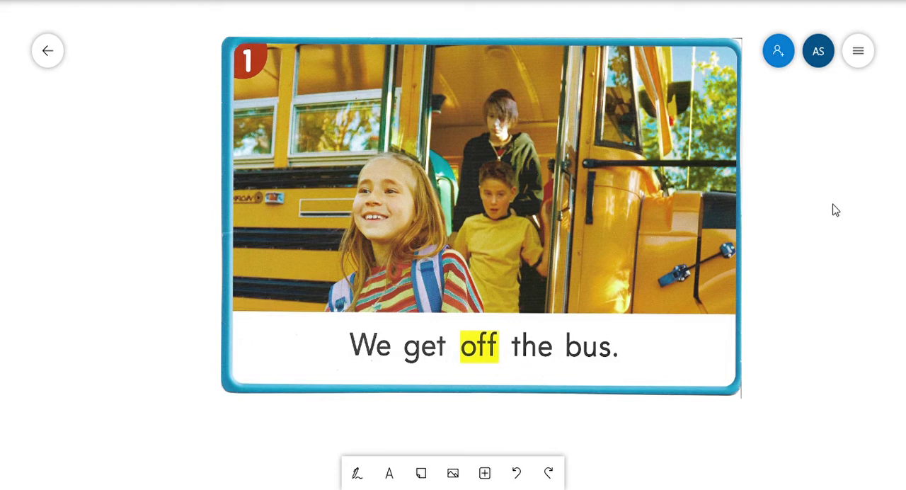
Pan down to the 'I can...' heading and picture row, and select the rainbow glitter pen.
{"action": "left_click_drag", "start_coordinate": [798, 287], "coordinate": [779, 156]}
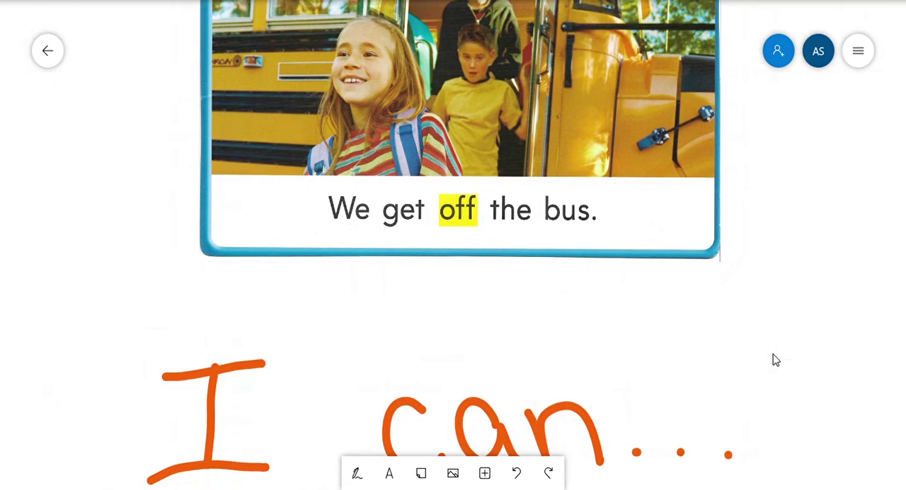
{"action": "mouse_move", "coordinate": [775, 359]}
{"action": "left_mouse_down"}
{"action": "mouse_move", "coordinate": [775, 186]}
{"action": "mouse_move", "coordinate": [754, 75]}
{"action": "mouse_move", "coordinate": [762, 35]}
{"action": "left_mouse_up"}
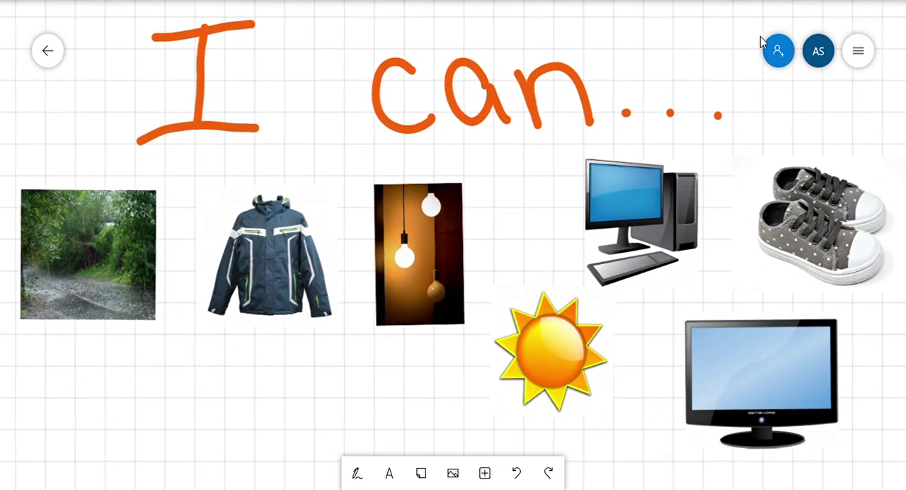
{"action": "left_click_drag", "start_coordinate": [651, 314], "coordinate": [658, 308]}
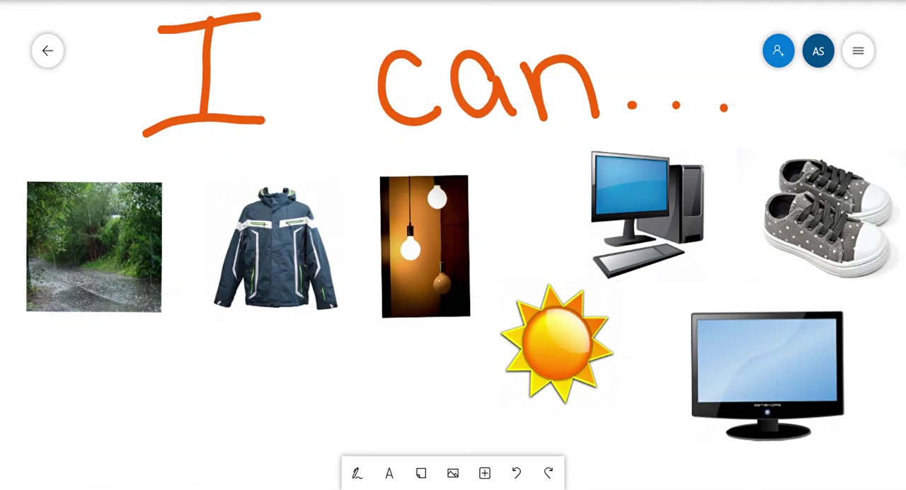
{"action": "left_click", "coordinate": [357, 472]}
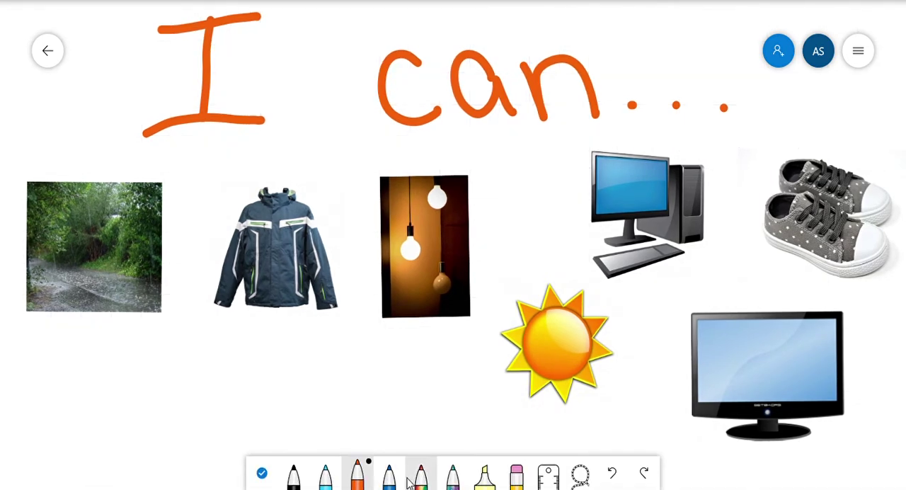
{"action": "left_click", "coordinate": [453, 476]}
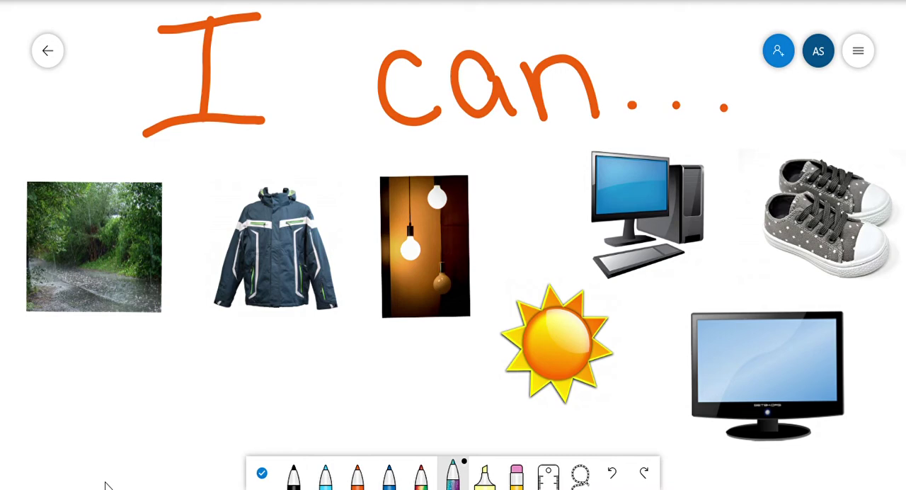
In glitter ink, cross out the rainy path and sun, and tick the jacket and lamps.
{"action": "left_click_drag", "start_coordinate": [32, 188], "coordinate": [170, 295]}
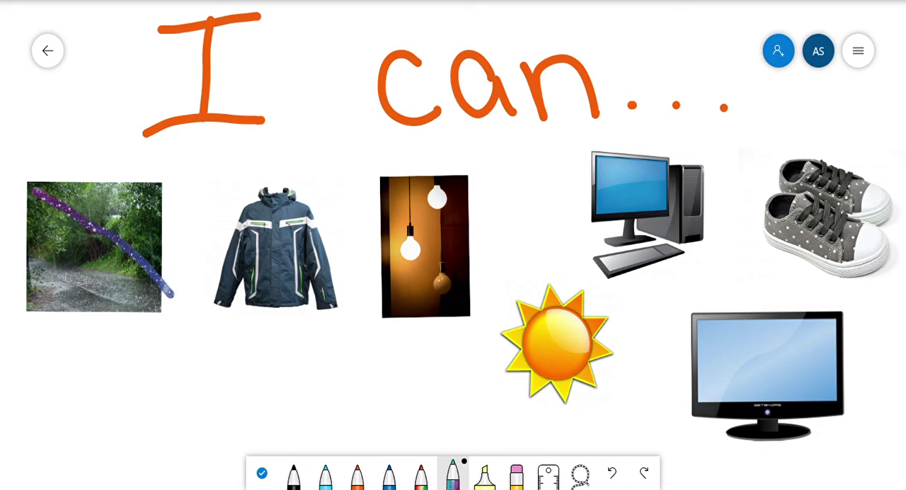
{"action": "left_click_drag", "start_coordinate": [25, 319], "coordinate": [177, 186]}
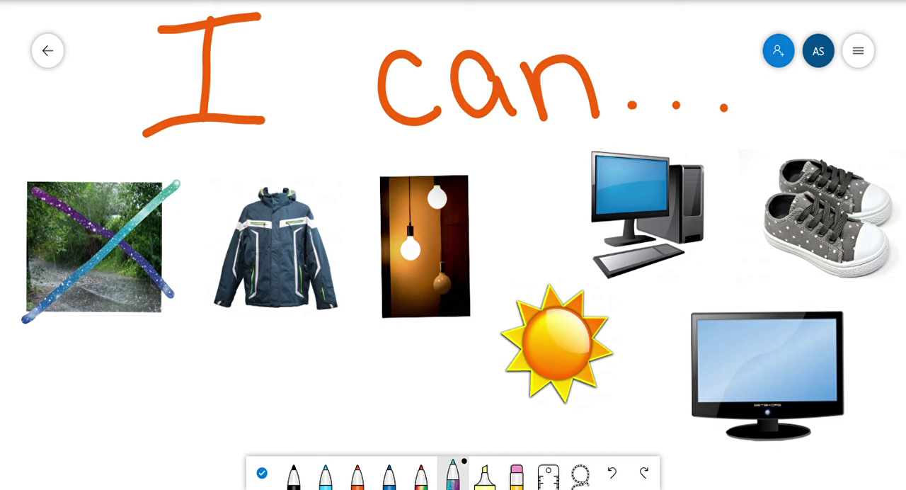
{"action": "mouse_move", "coordinate": [238, 255]}
{"action": "left_mouse_down"}
{"action": "mouse_move", "coordinate": [304, 233]}
{"action": "mouse_move", "coordinate": [343, 177]}
{"action": "left_mouse_up"}
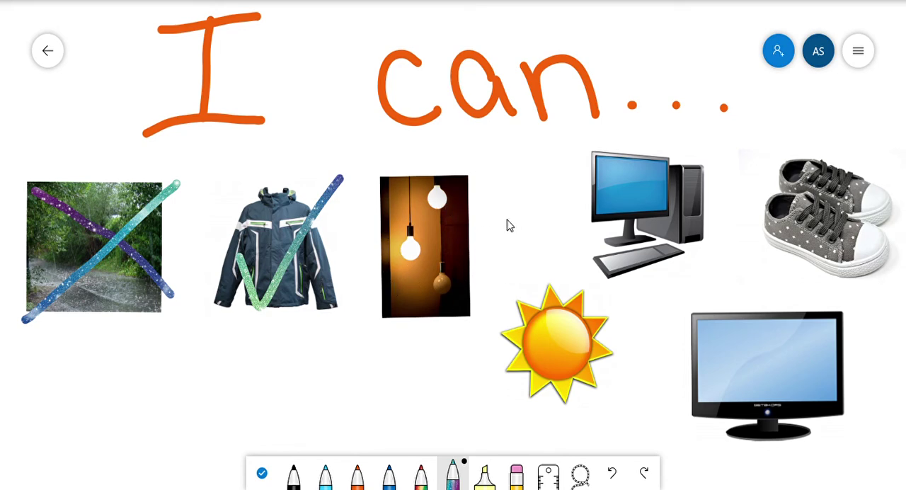
{"action": "left_click_drag", "start_coordinate": [386, 253], "coordinate": [476, 168]}
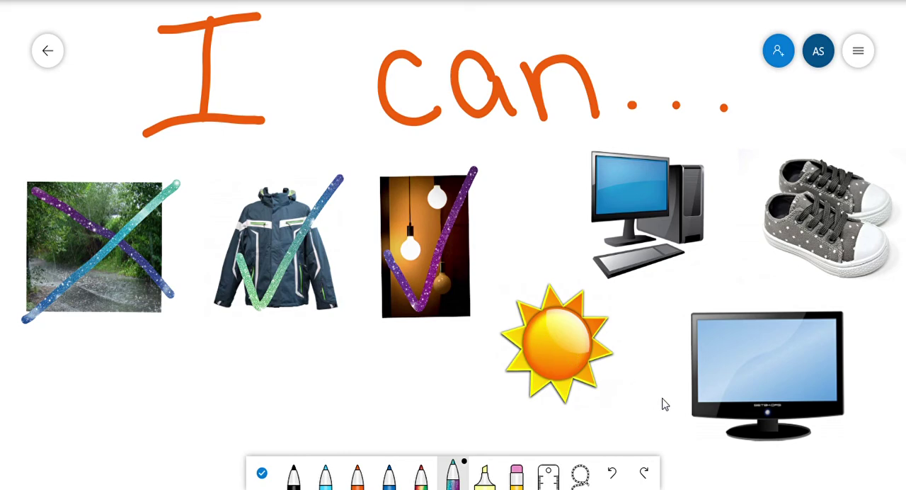
{"action": "left_click_drag", "start_coordinate": [518, 303], "coordinate": [594, 408]}
{"action": "left_click_drag", "start_coordinate": [503, 418], "coordinate": [593, 306]}
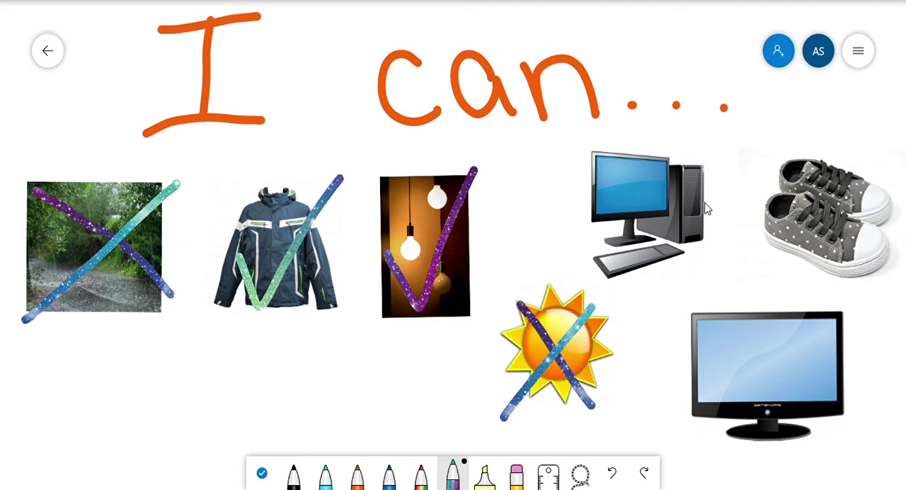
Draw glitter ticks on the computer, sneakers and TV monitor pictures, then put the pens away.
{"action": "mouse_move", "coordinate": [572, 216]}
{"action": "left_mouse_down"}
{"action": "mouse_move", "coordinate": [596, 274]}
{"action": "mouse_move", "coordinate": [683, 154]}
{"action": "left_mouse_up"}
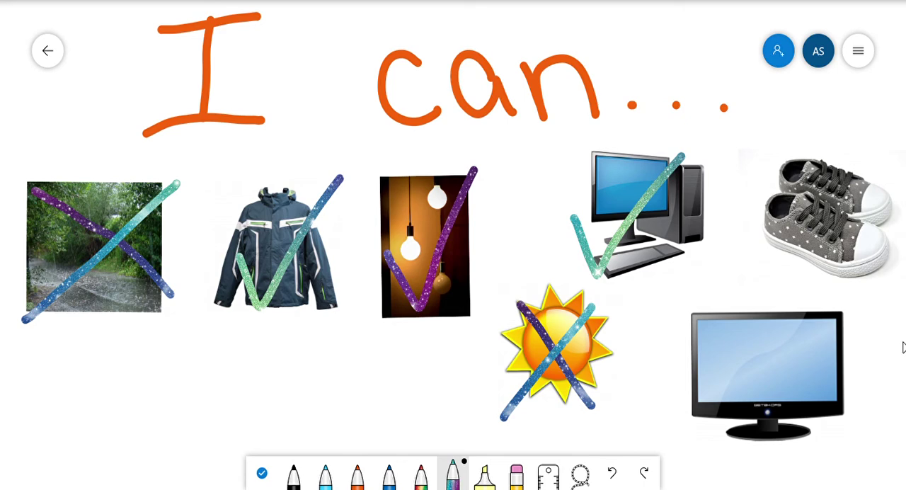
{"action": "mouse_move", "coordinate": [756, 230]}
{"action": "left_mouse_down"}
{"action": "mouse_move", "coordinate": [779, 262]}
{"action": "mouse_move", "coordinate": [860, 146]}
{"action": "left_mouse_up"}
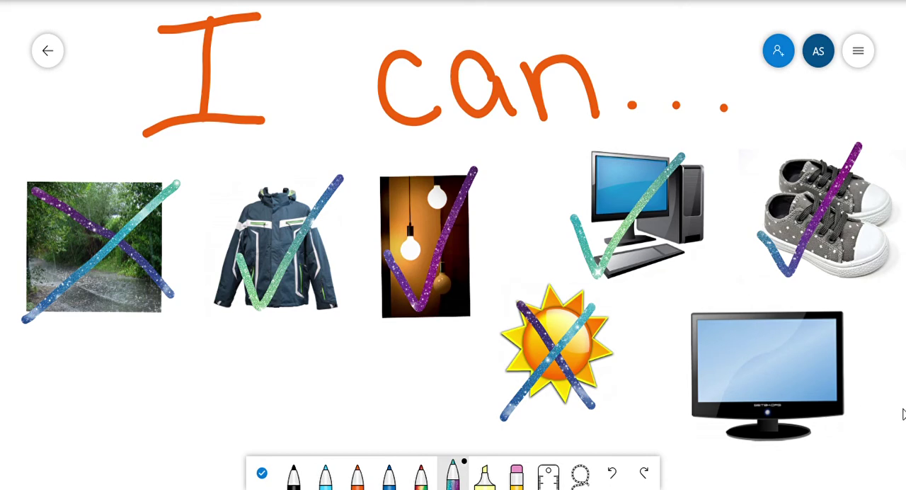
{"action": "left_click_drag", "start_coordinate": [714, 352], "coordinate": [819, 310]}
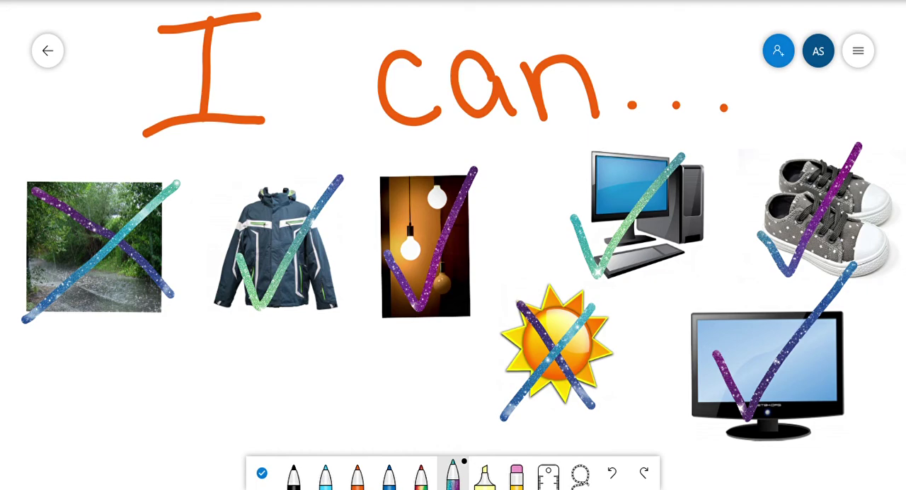
{"action": "left_click", "coordinate": [262, 473]}
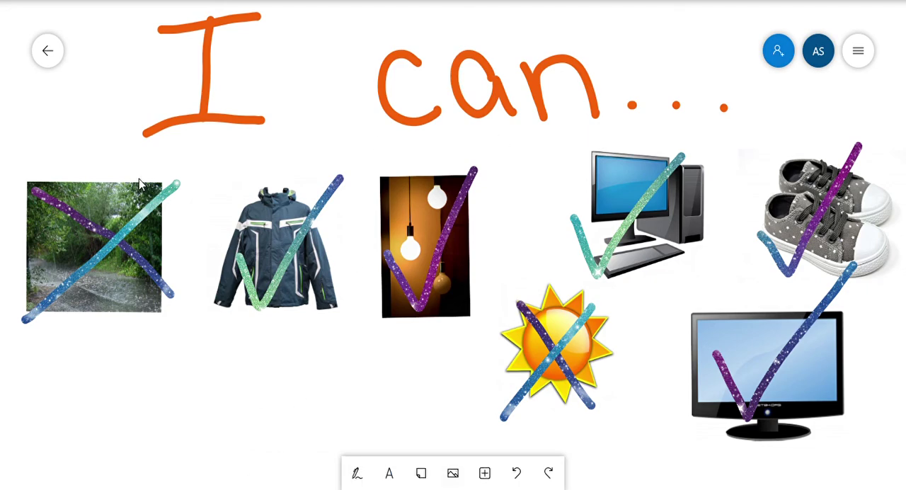
Pan back to the word 'off' and change the orange pen's colour to magenta.
{"action": "left_click_drag", "start_coordinate": [94, 115], "coordinate": [752, 449]}
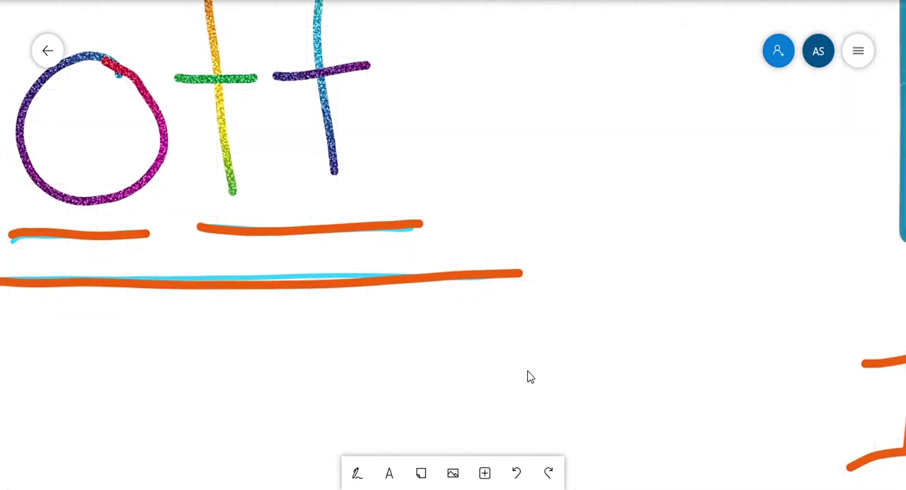
{"action": "left_click_drag", "start_coordinate": [204, 329], "coordinate": [428, 459]}
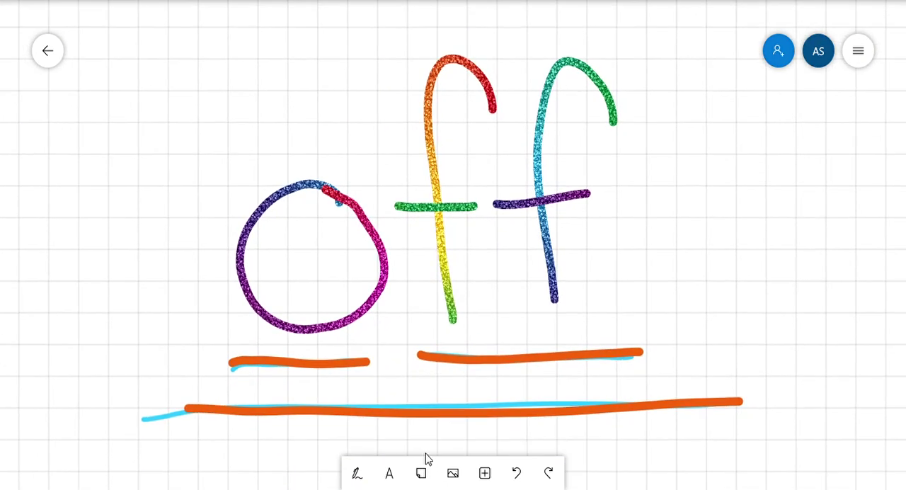
{"action": "left_click", "coordinate": [358, 475]}
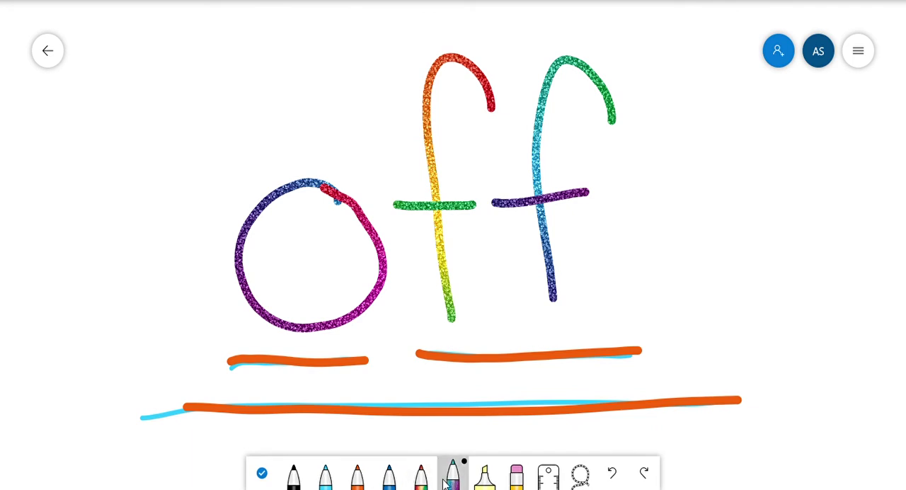
{"action": "left_click", "coordinate": [358, 476]}
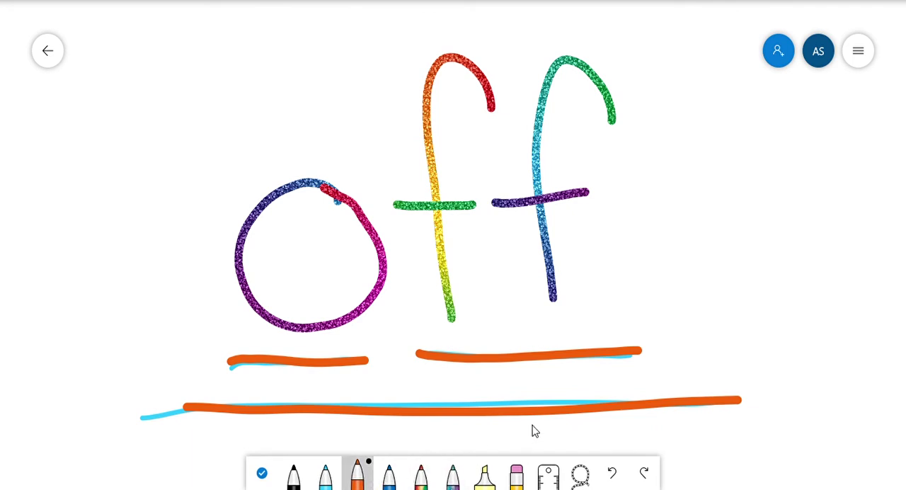
{"action": "left_click", "coordinate": [357, 474]}
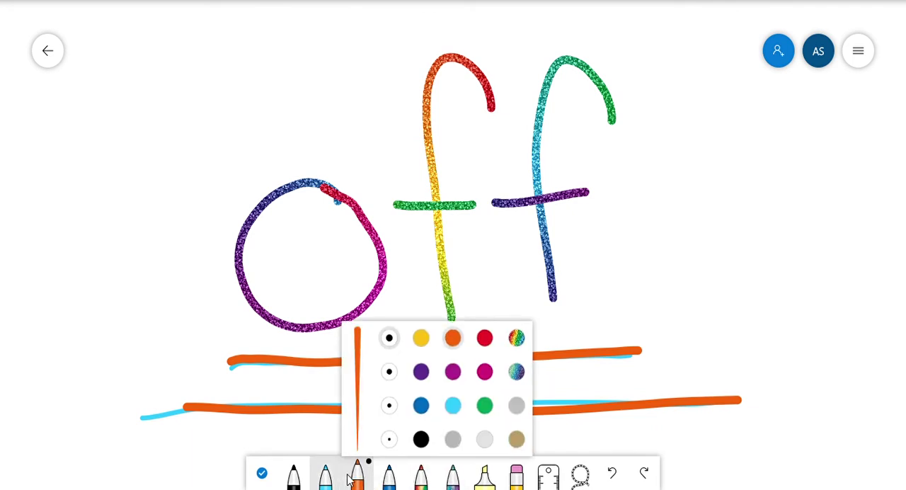
{"action": "left_click", "coordinate": [485, 371]}
{"action": "left_click", "coordinate": [753, 459]}
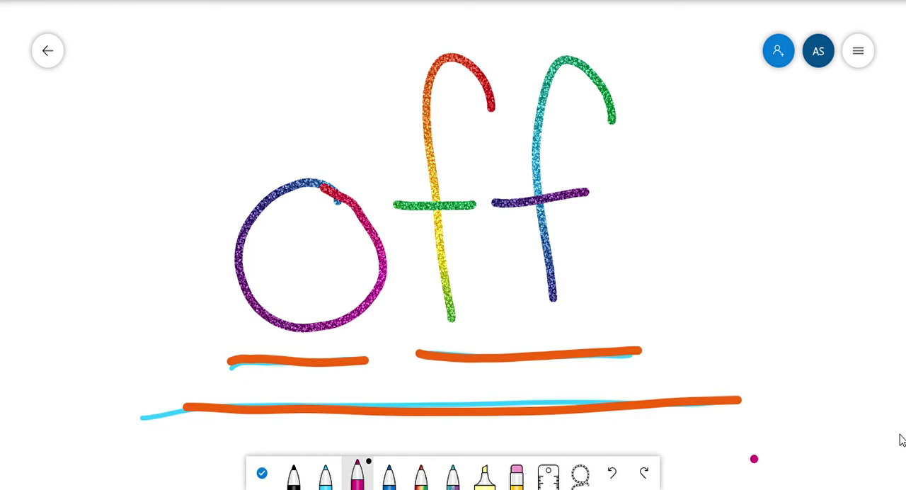
Trace the 'o', 'ff' and long bottom underlines in magenta.
{"action": "left_click_drag", "start_coordinate": [215, 359], "coordinate": [347, 363]}
{"action": "left_click_drag", "start_coordinate": [408, 359], "coordinate": [618, 344]}
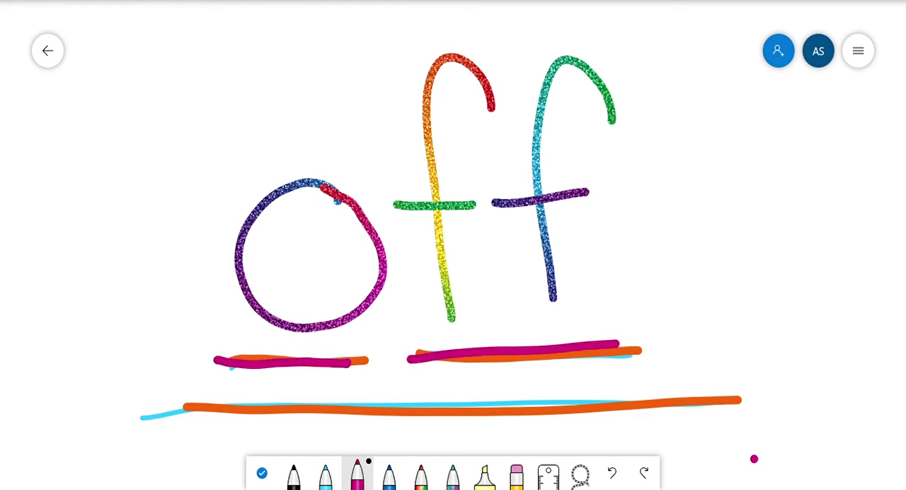
{"action": "left_click_drag", "start_coordinate": [153, 414], "coordinate": [718, 385]}
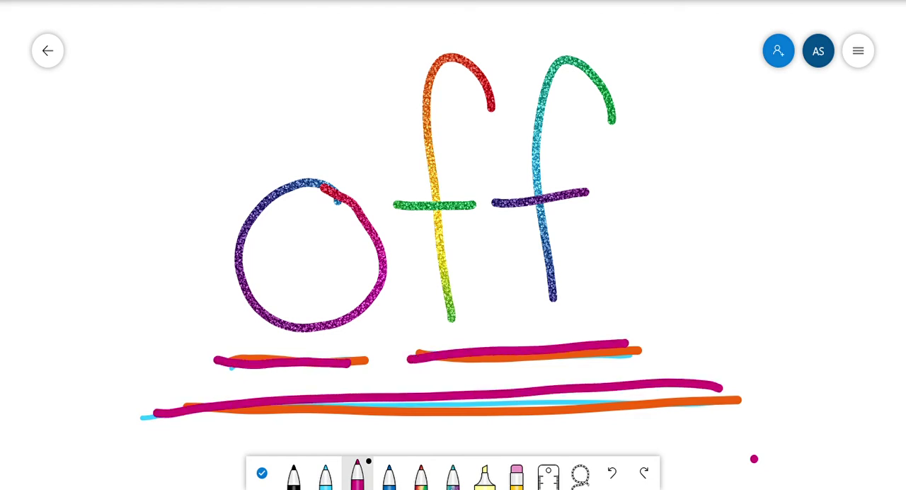
Retrace the 'o', 'ff' and long bottom underlines with the blue pen.
{"action": "left_click", "coordinate": [388, 474]}
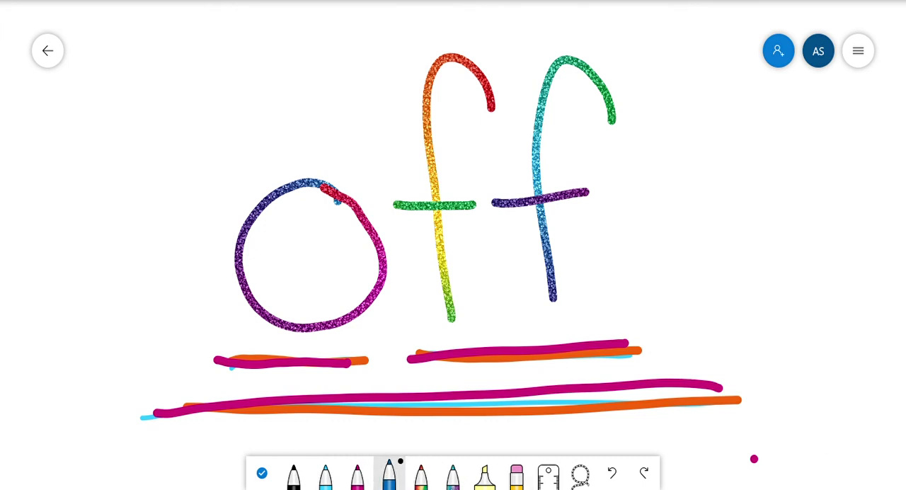
{"action": "left_click_drag", "start_coordinate": [217, 356], "coordinate": [343, 364]}
{"action": "left_click_drag", "start_coordinate": [411, 354], "coordinate": [633, 344]}
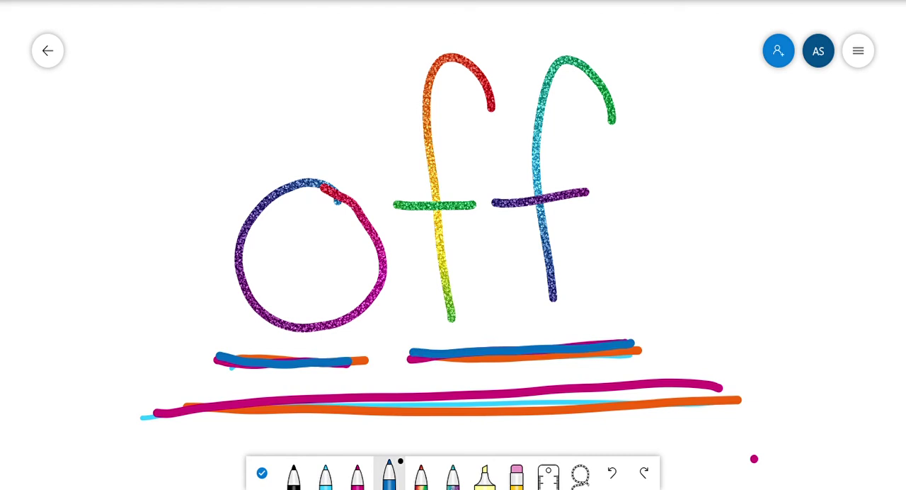
{"action": "left_click_drag", "start_coordinate": [165, 405], "coordinate": [715, 386]}
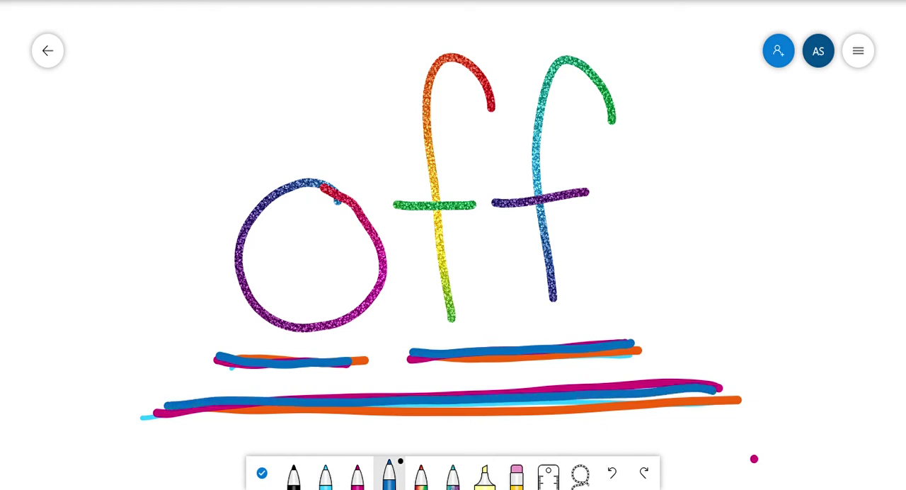